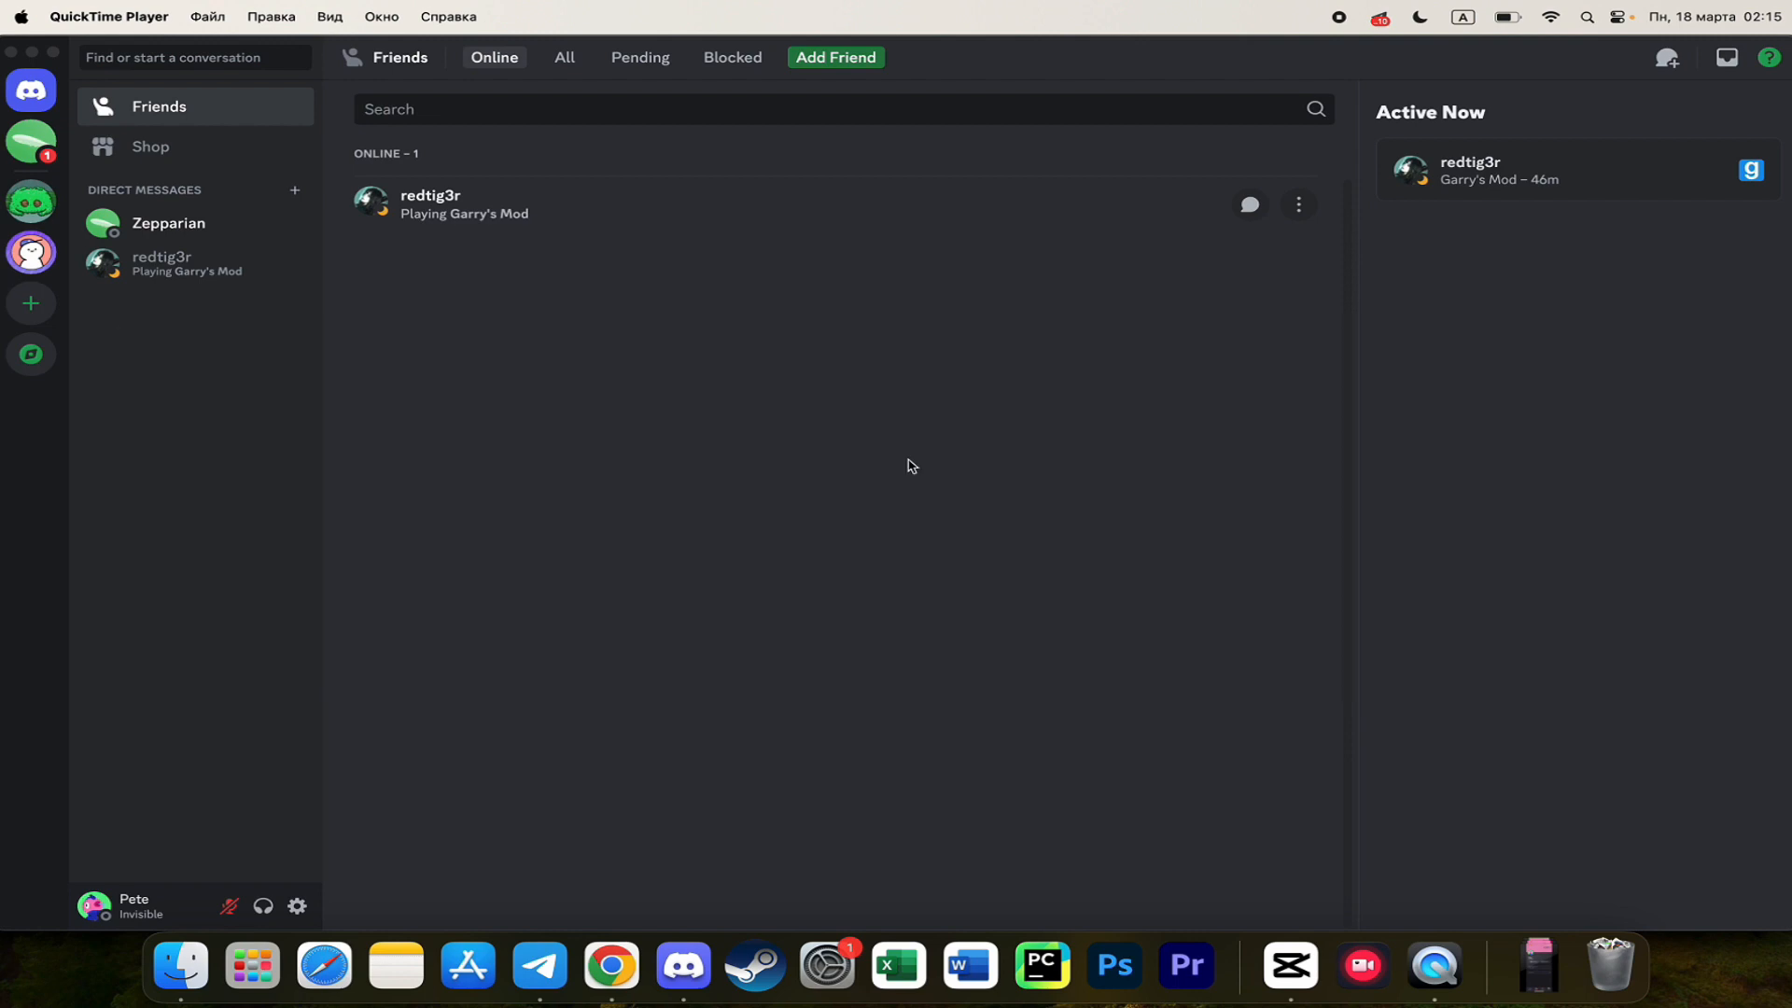
# Step: Bring the Discord window to the front to reach the My Server chat channel
pyautogui.click(767, 463)
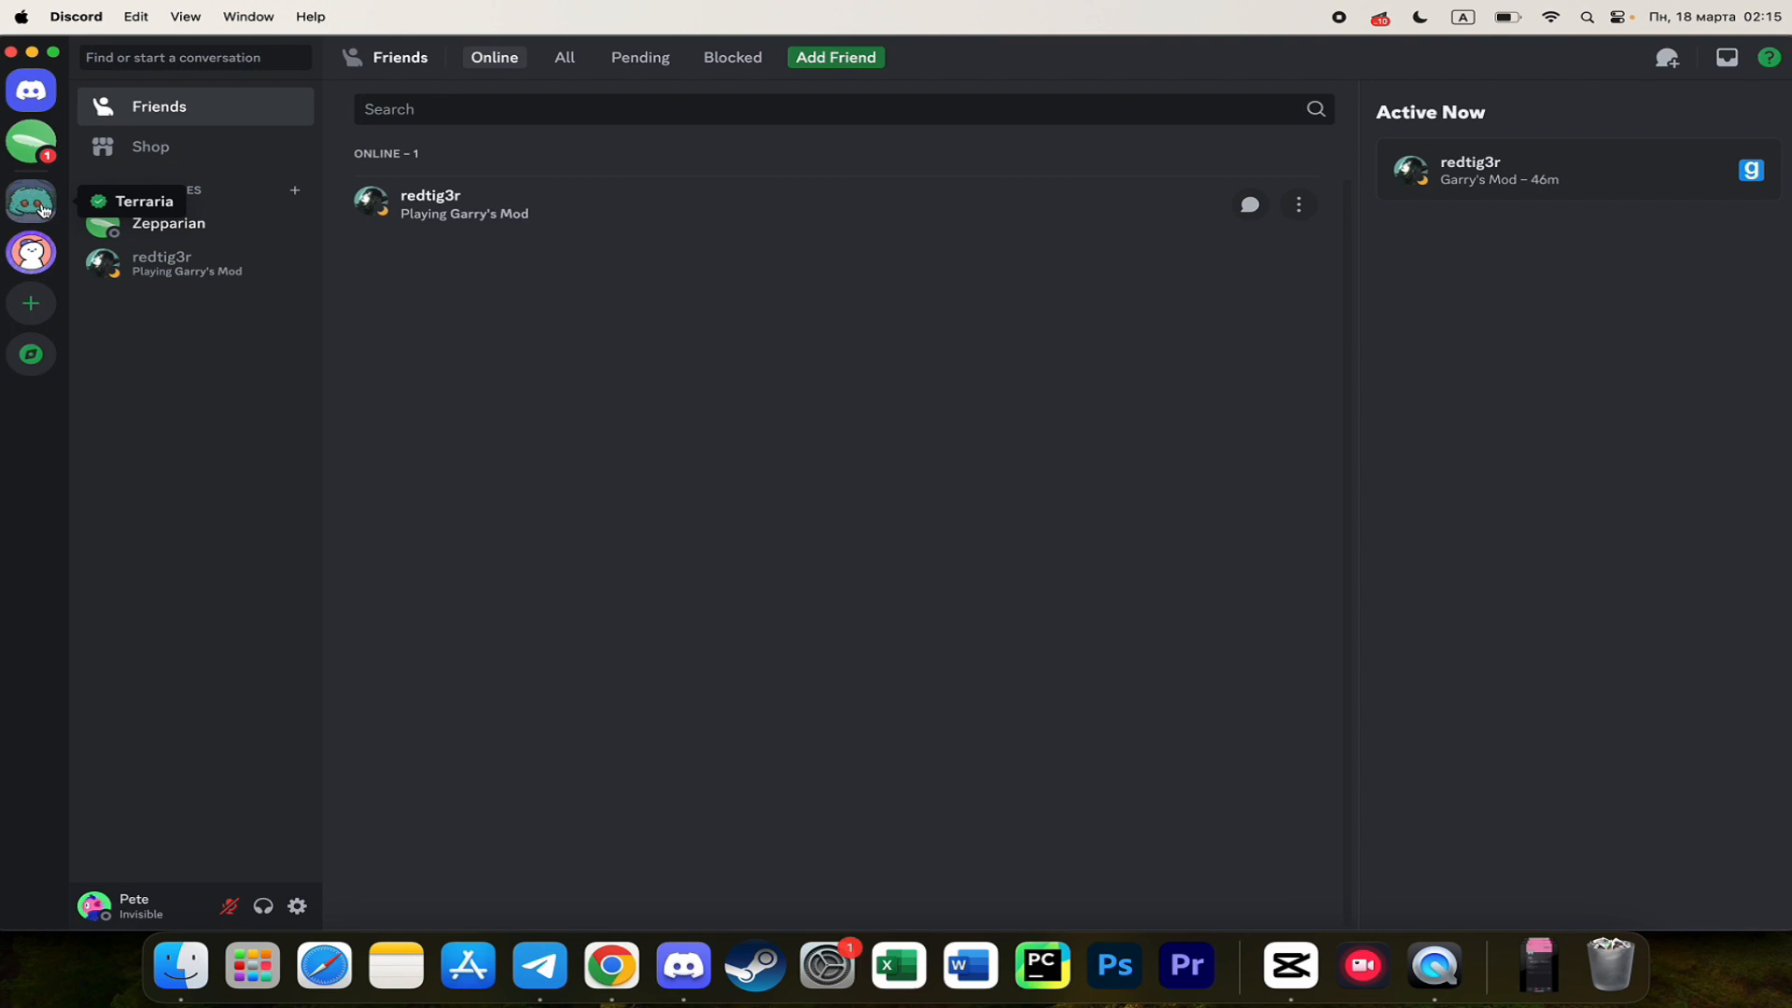
pyautogui.click(30, 253)
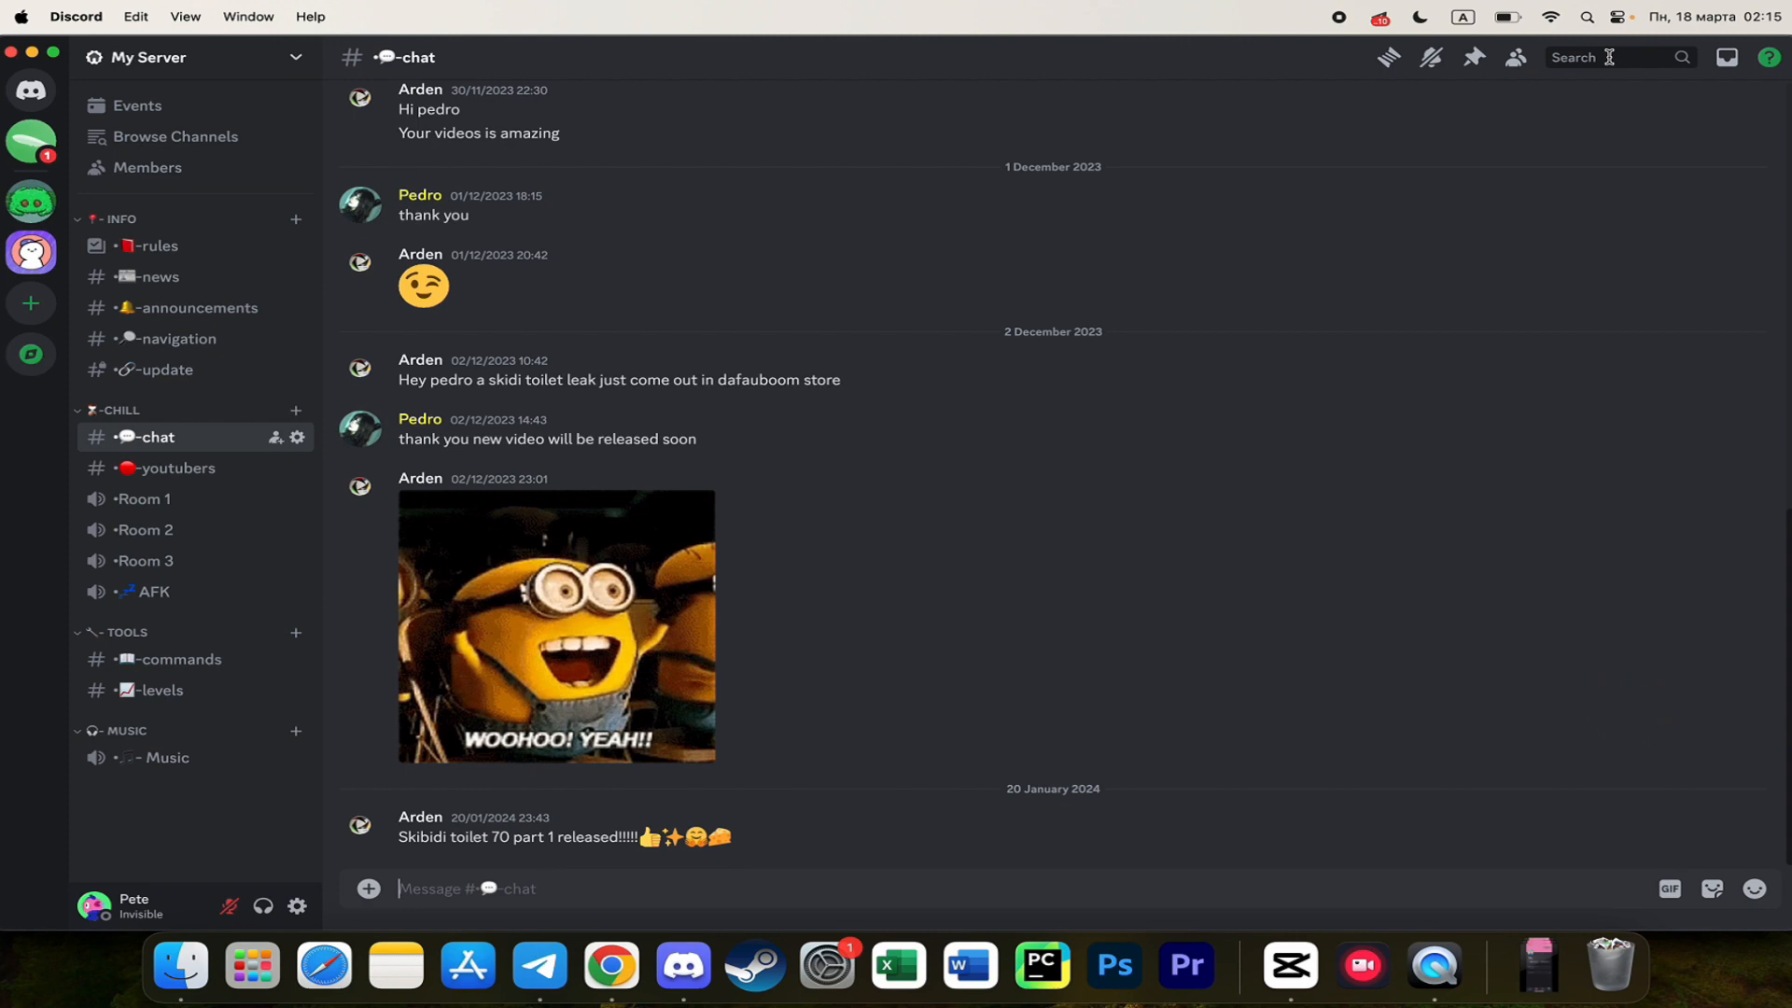
# Step: Begin an 'in:chat' message search so #chat is offered under IN CHANNEL
pyautogui.click(1609, 57)
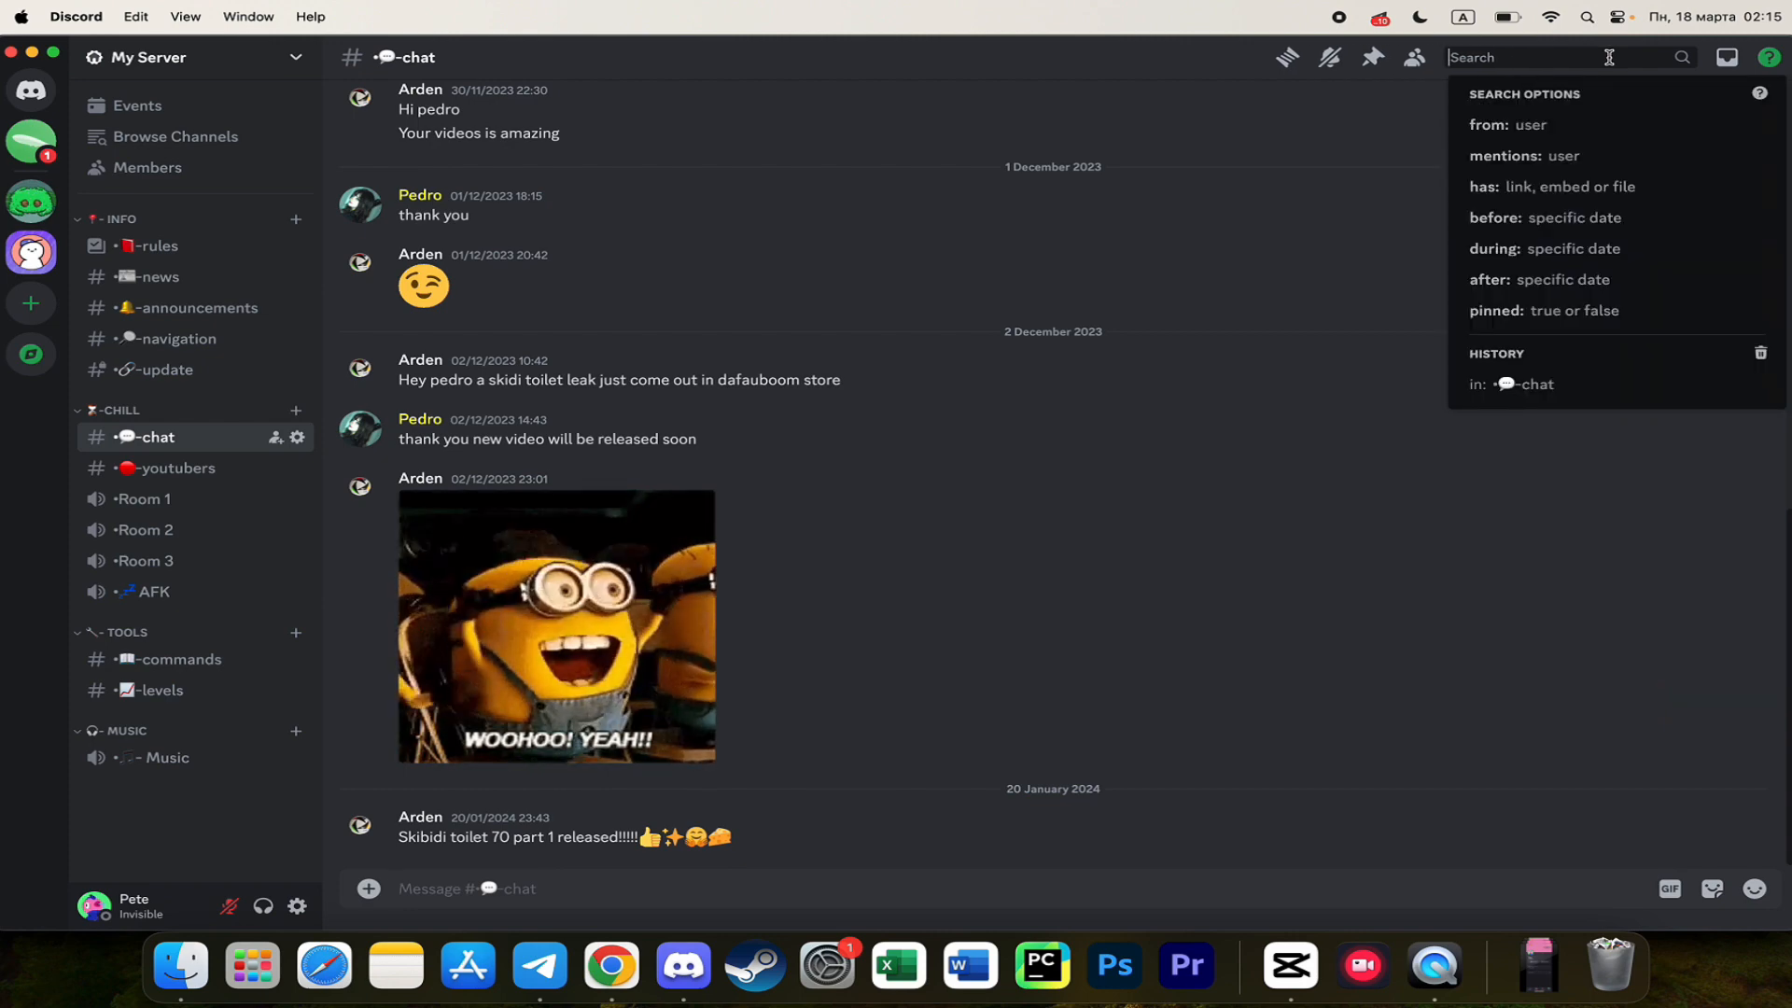
pyautogui.write('in')
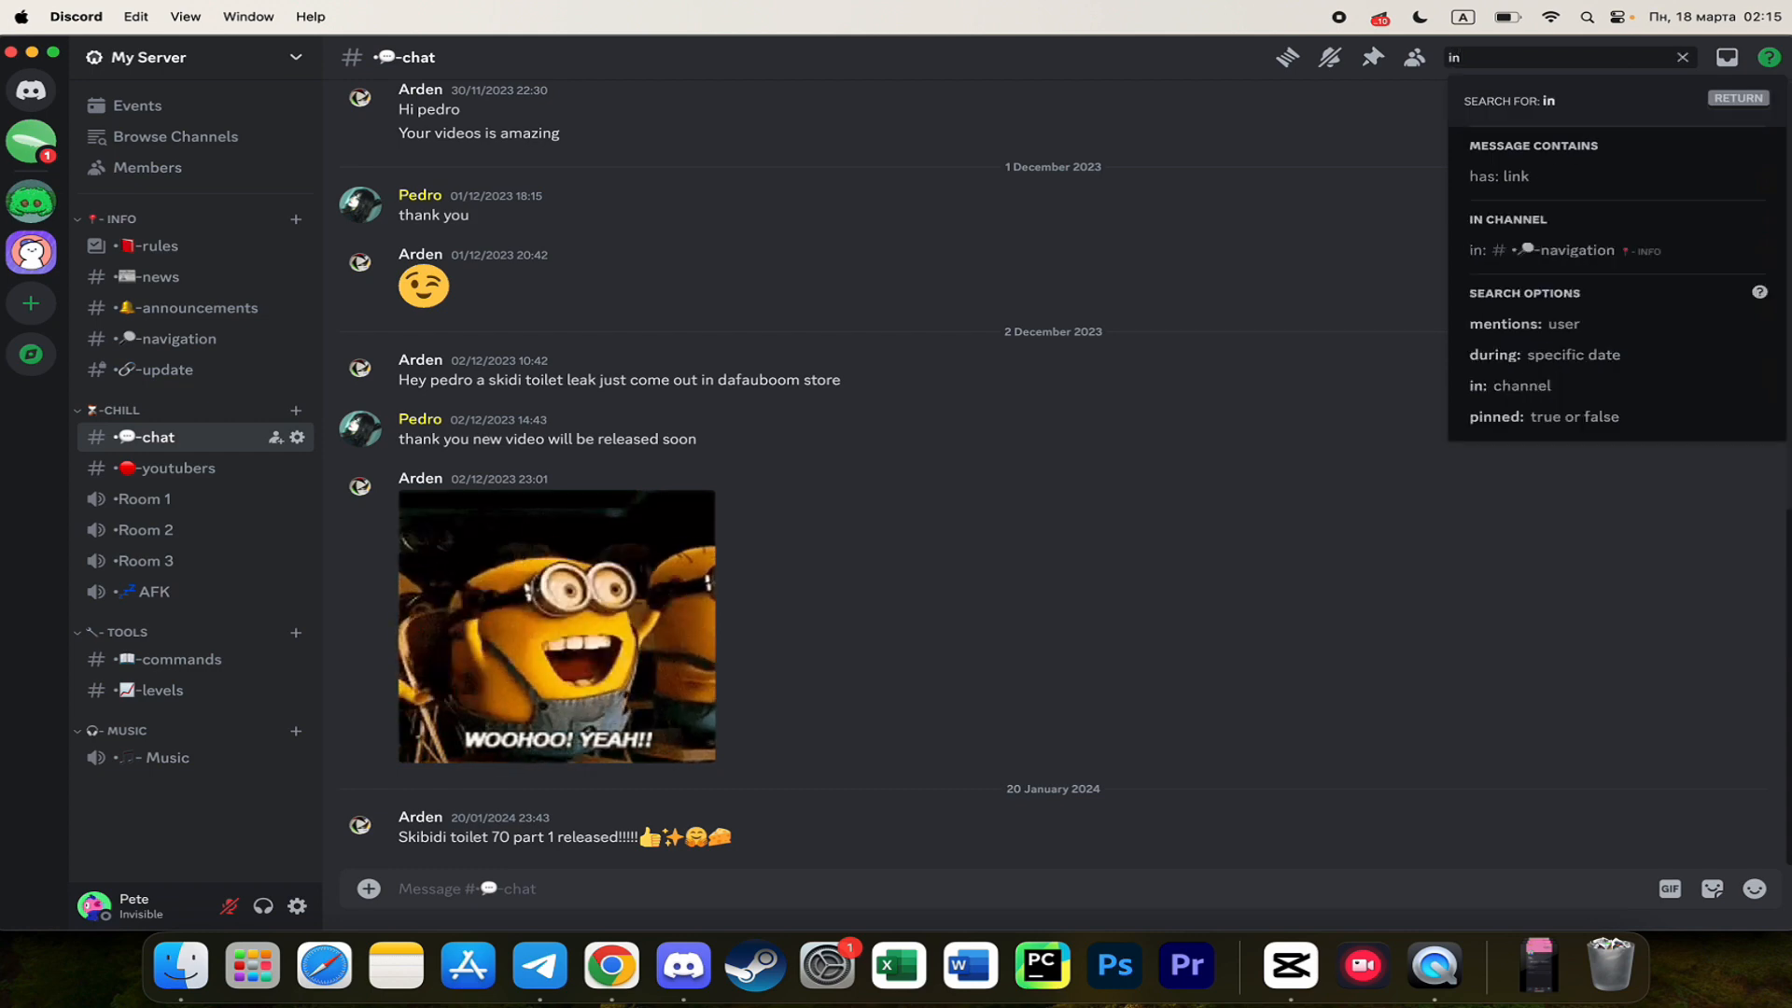
pyautogui.write(':')
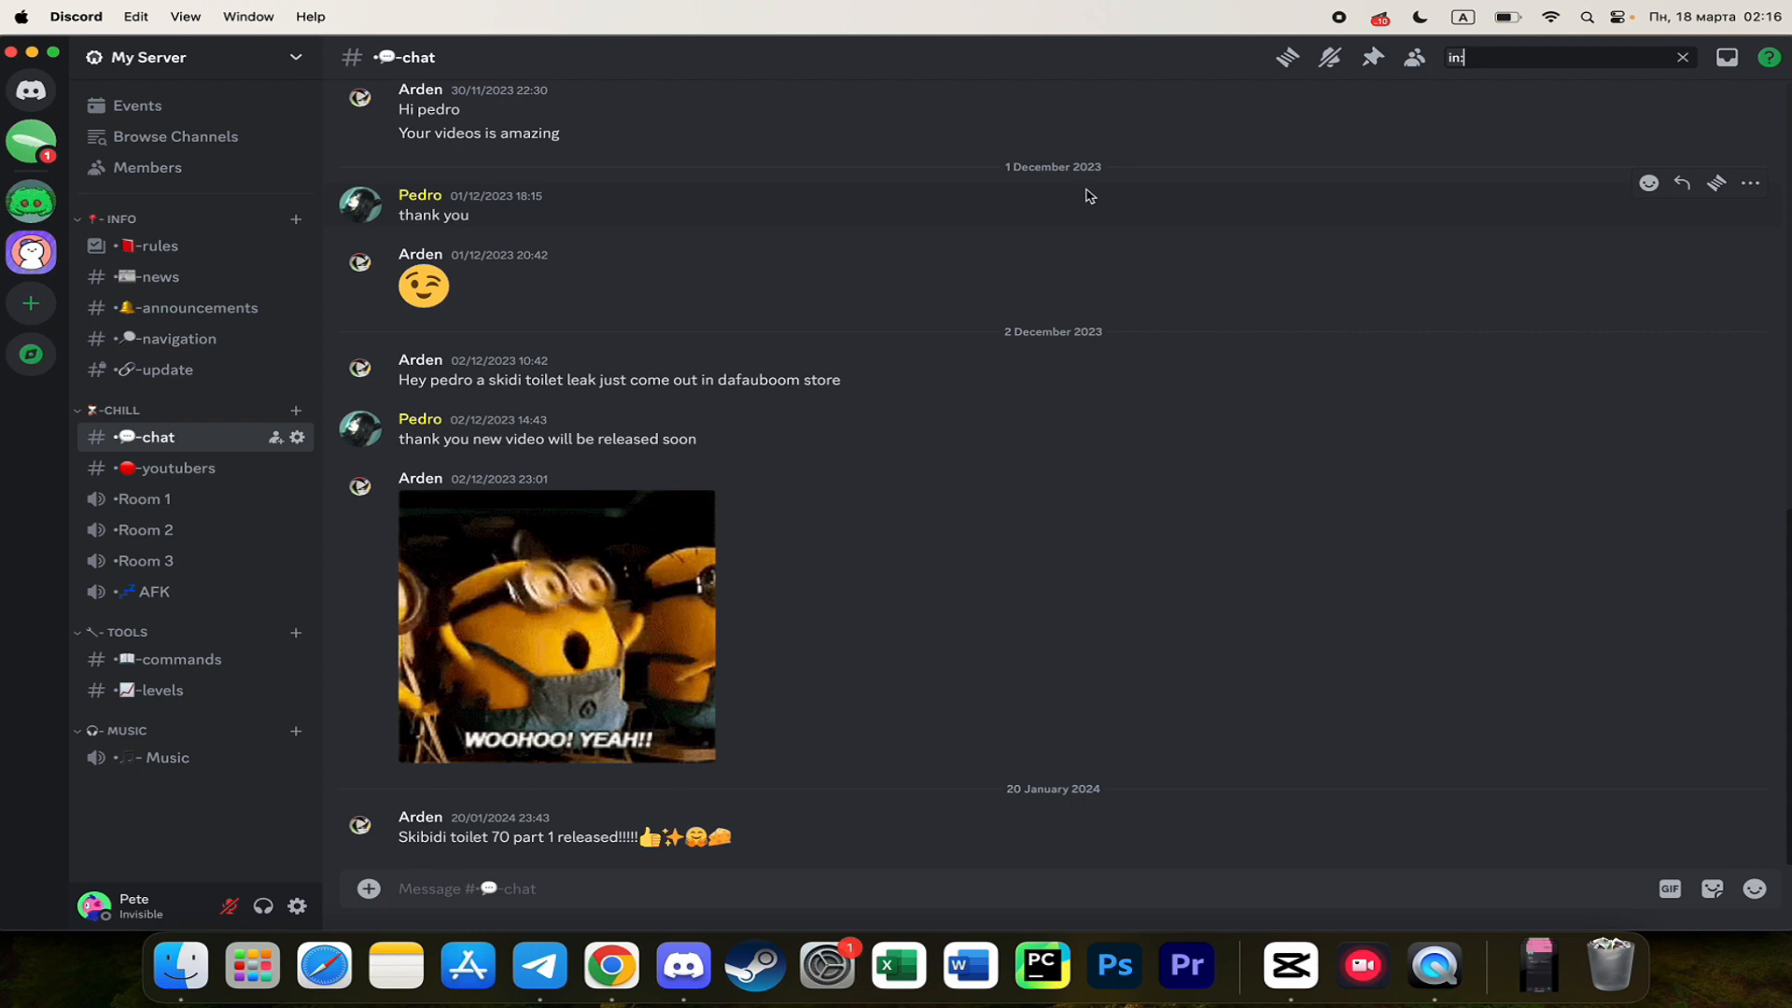
pyautogui.write('chat')
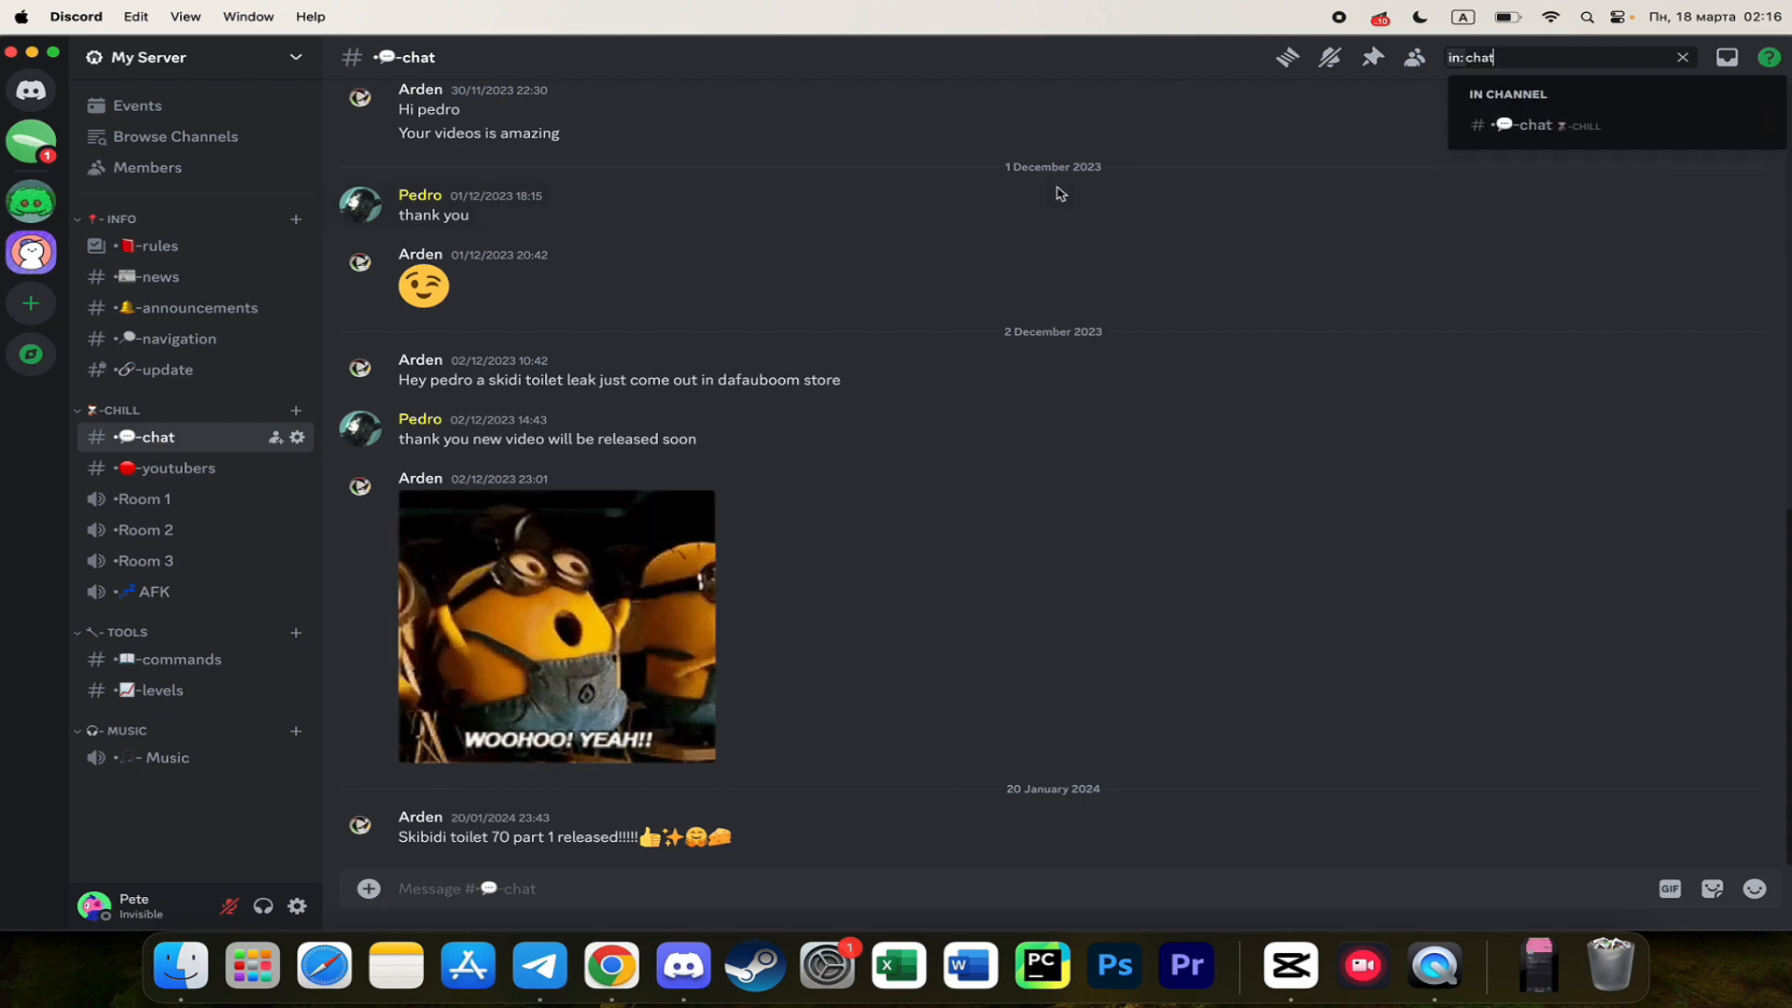
# Step: Search within #chat and sort the 20 results Old so FredBoat's welcome message comes first
pyautogui.click(1532, 126)
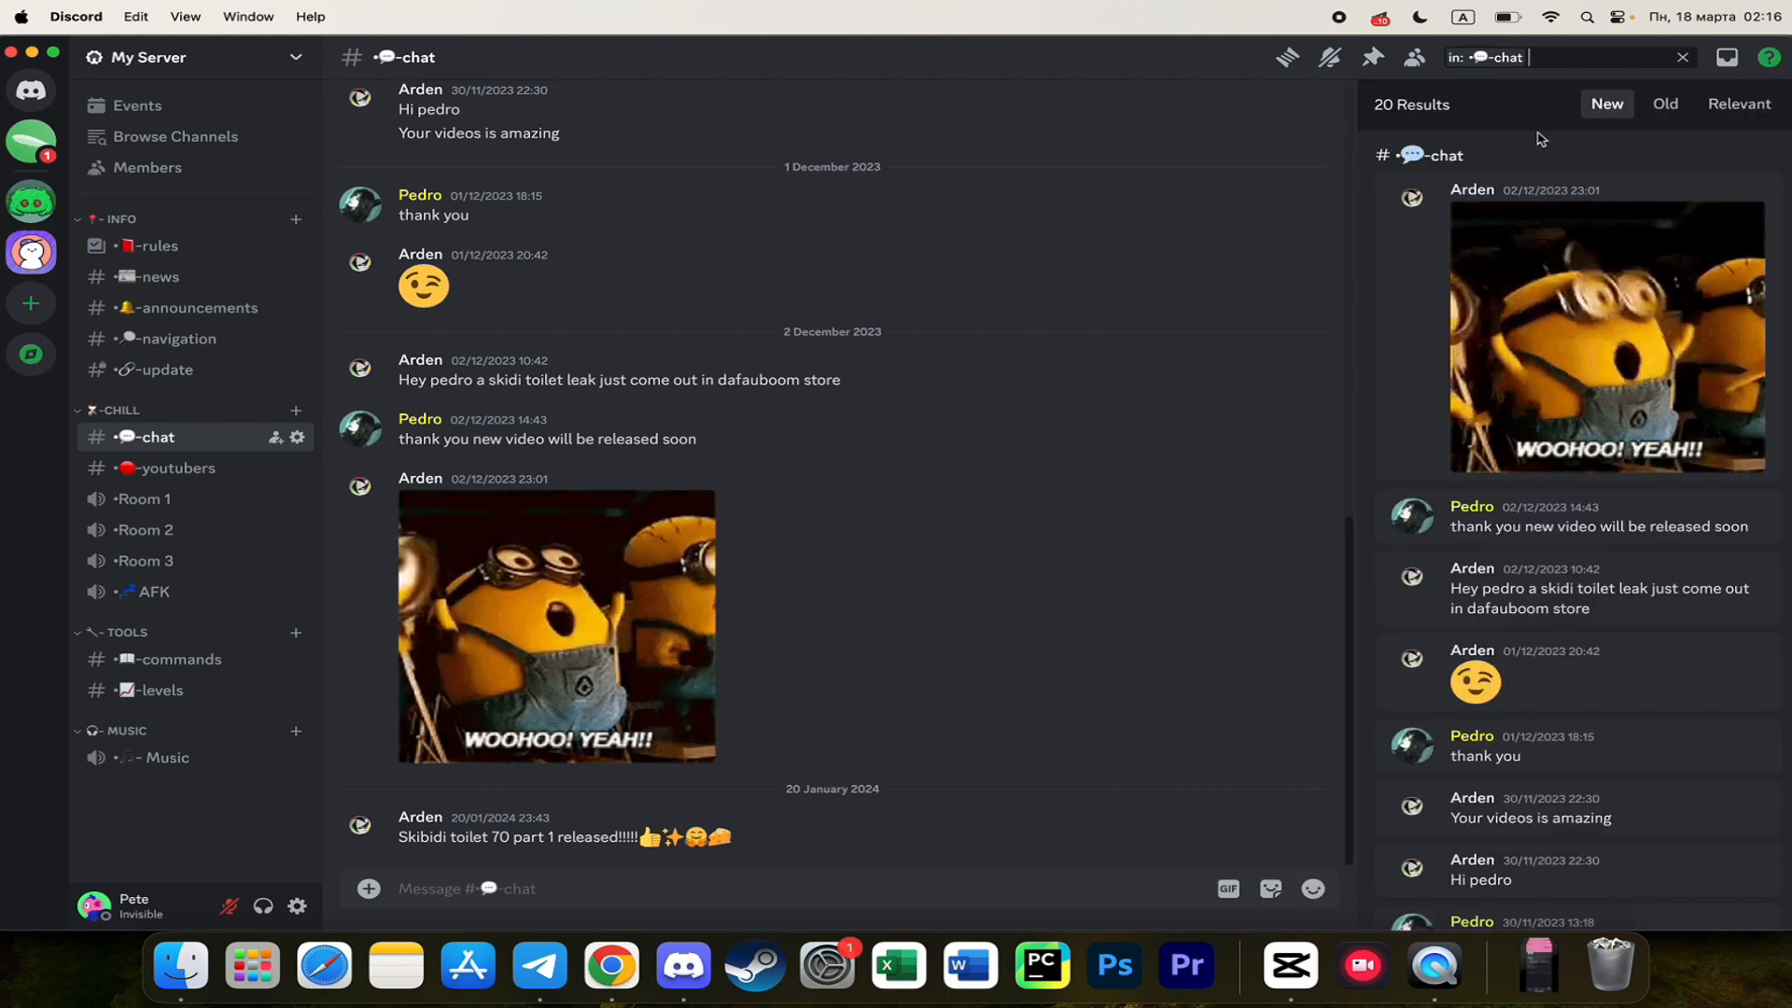
pyautogui.click(1665, 105)
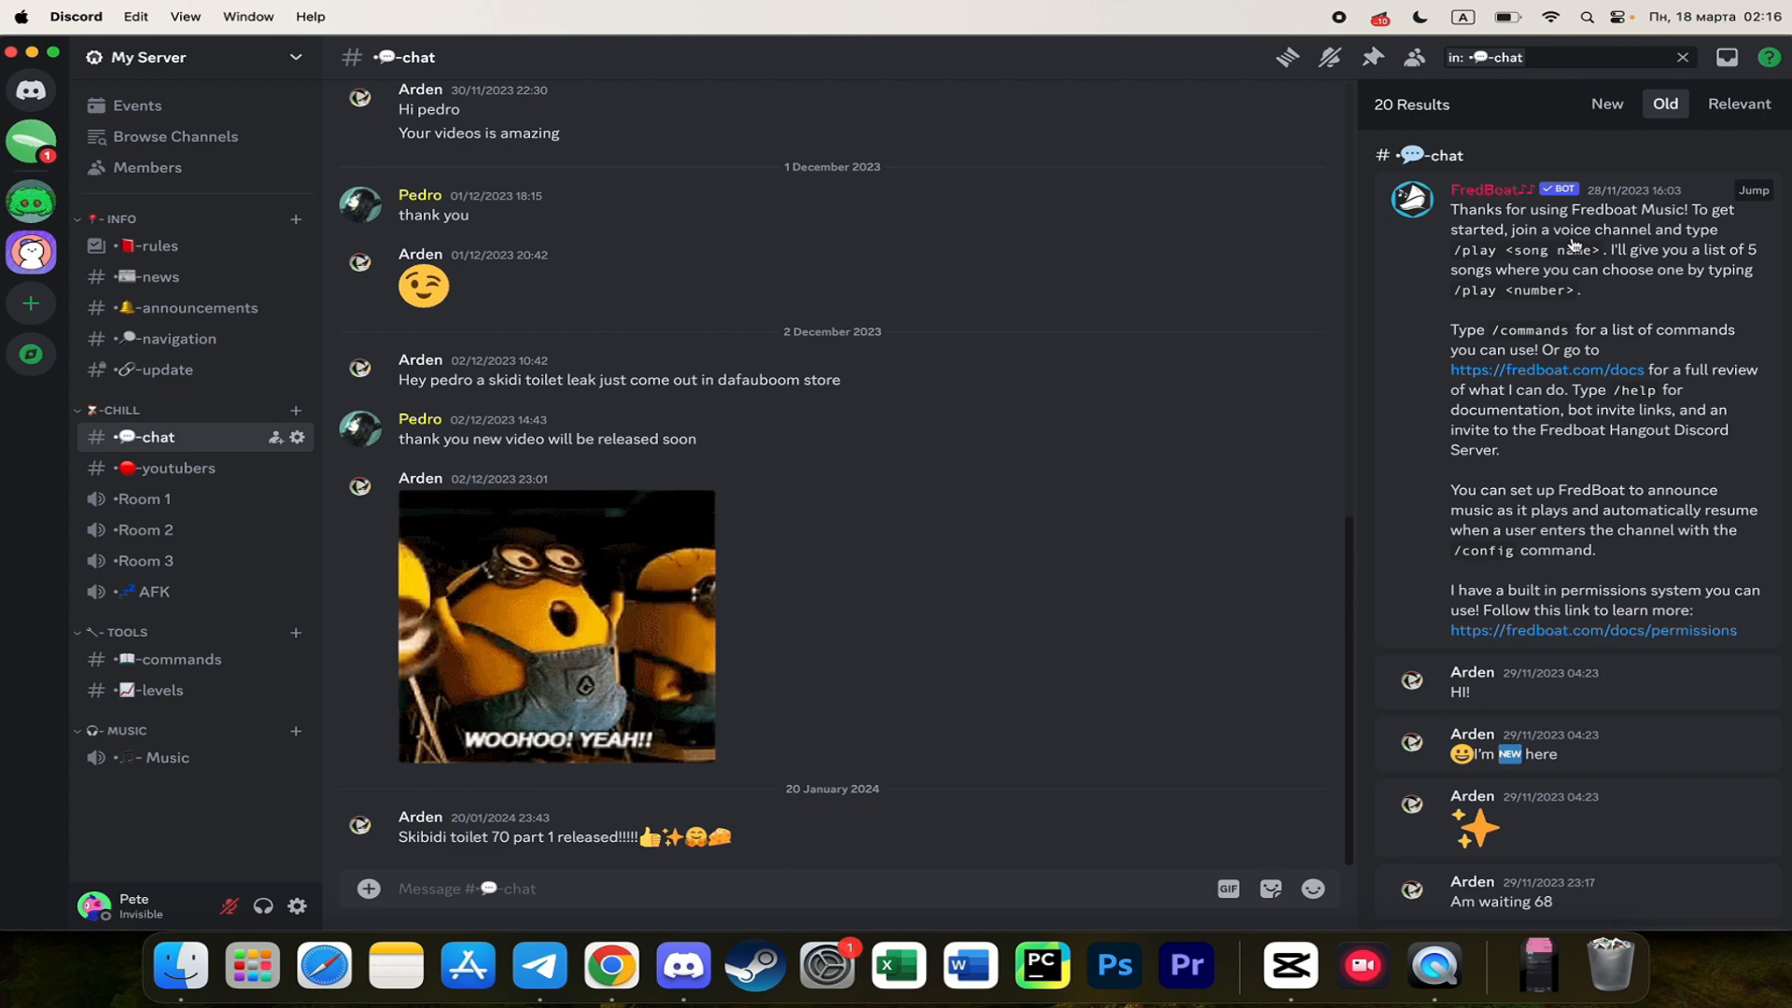